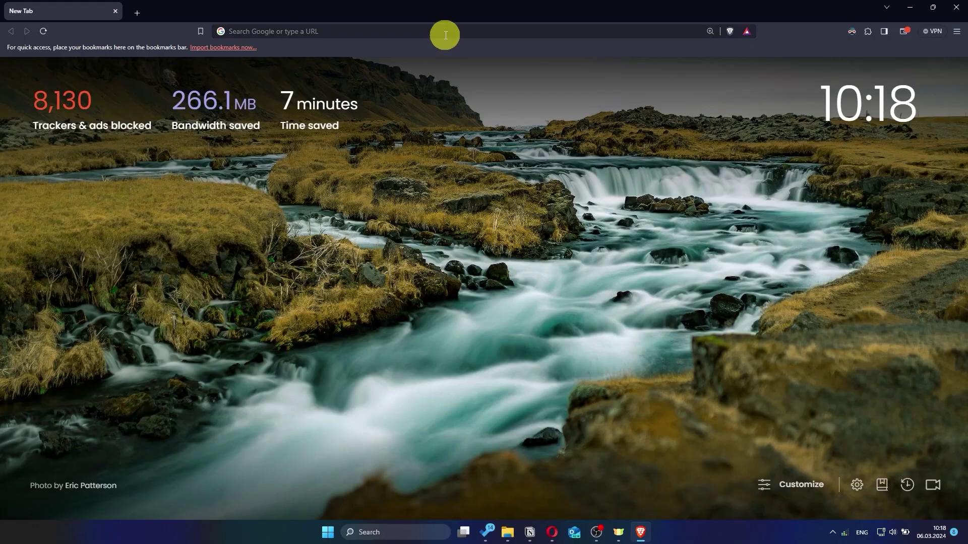
# - Load the router admin page at asusrouter.com
pyautogui.click(446, 34)
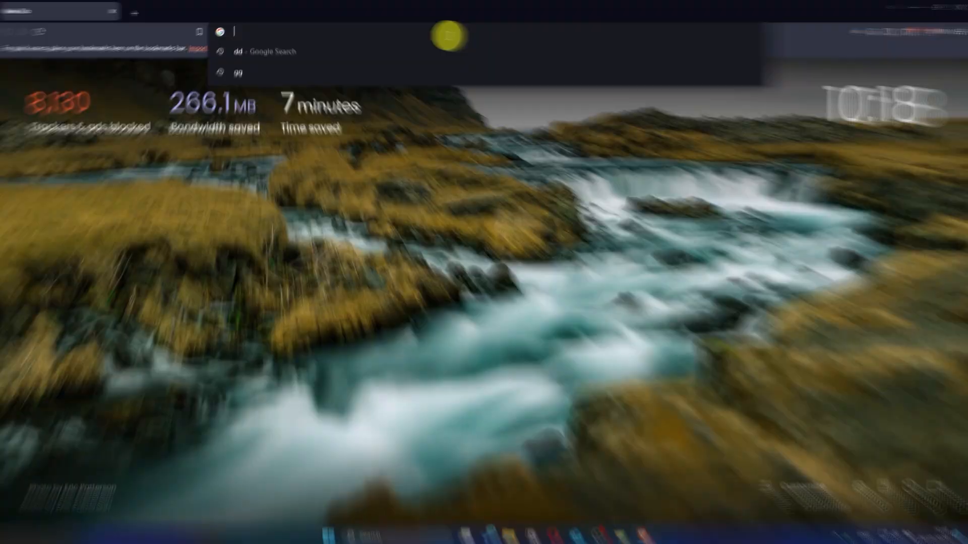
pyautogui.write('as')
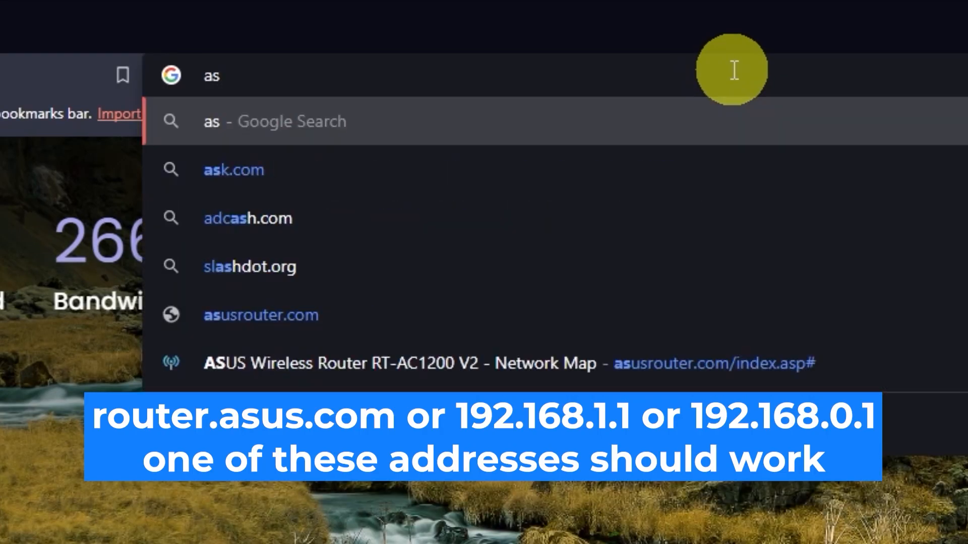
pyautogui.write('usrout')
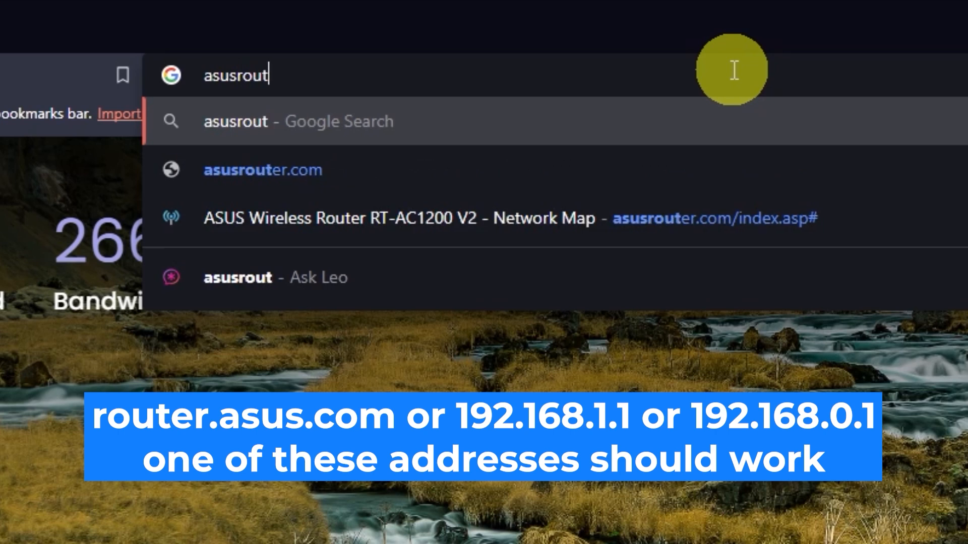
pyautogui.write('er.com')
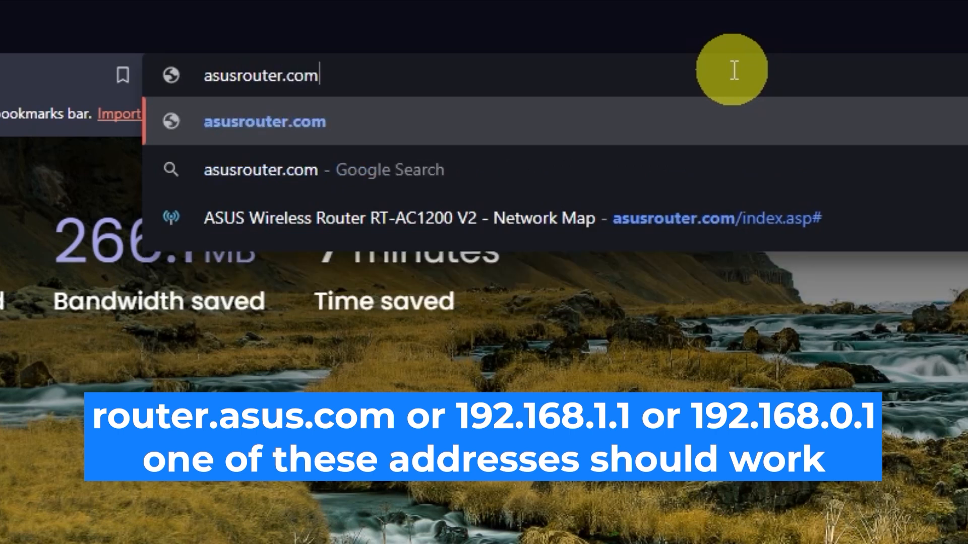
pyautogui.press('Return')
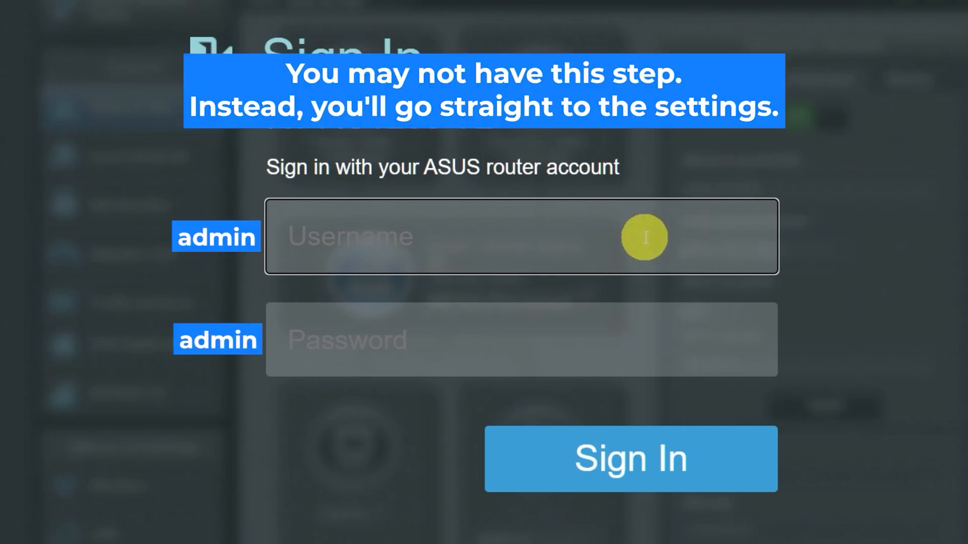
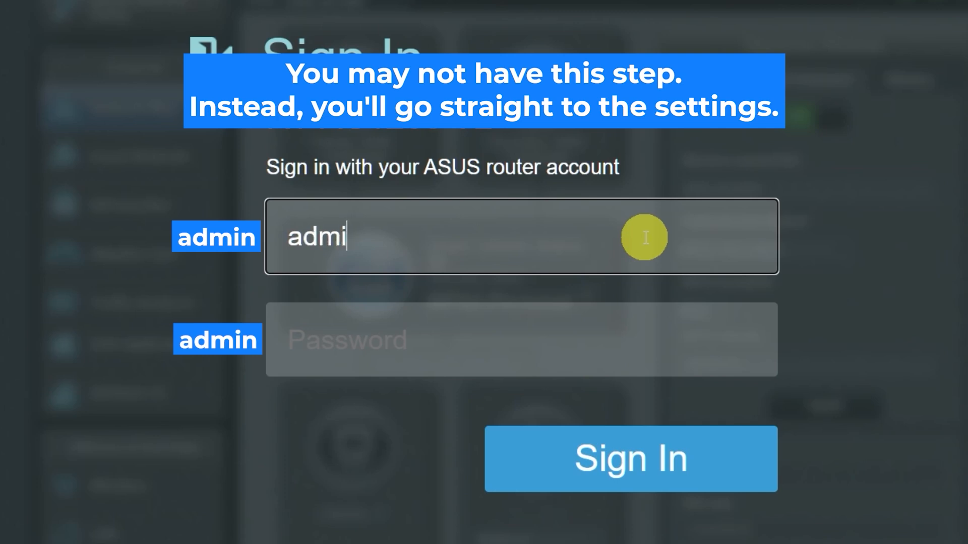
pyautogui.click(603, 343)
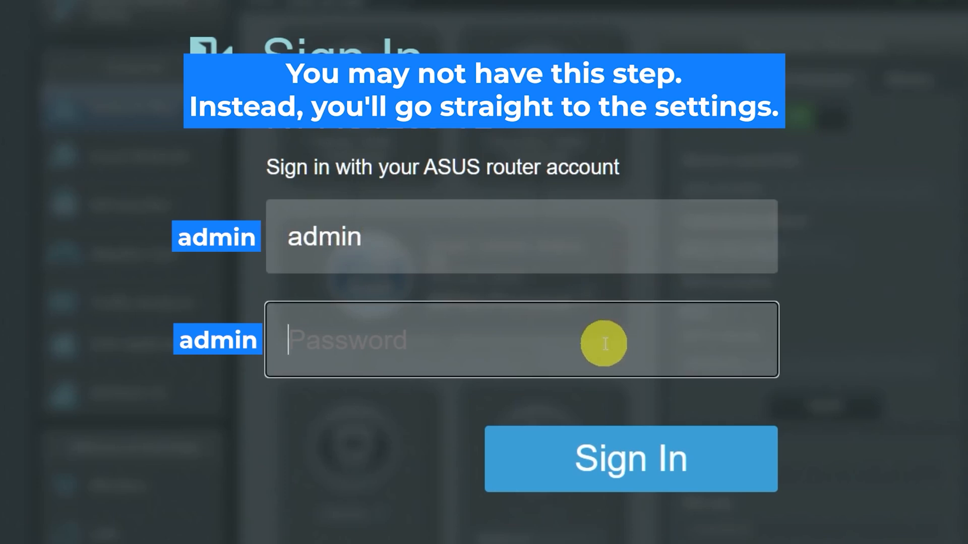
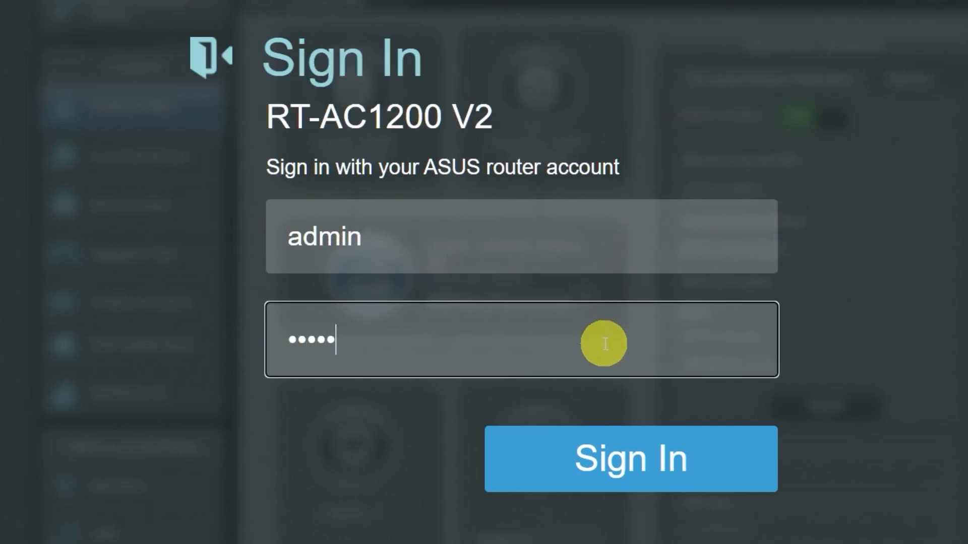
pyautogui.click(622, 459)
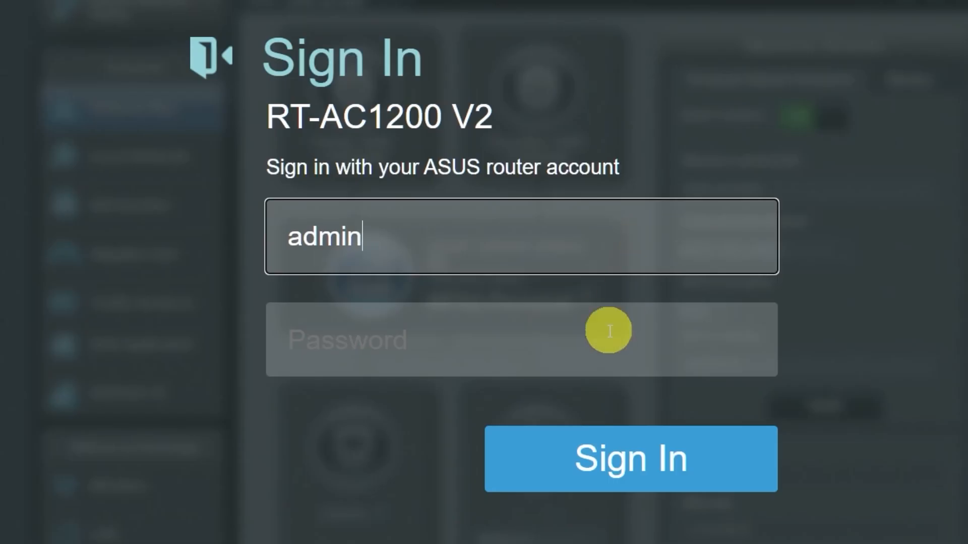
pyautogui.click(604, 339)
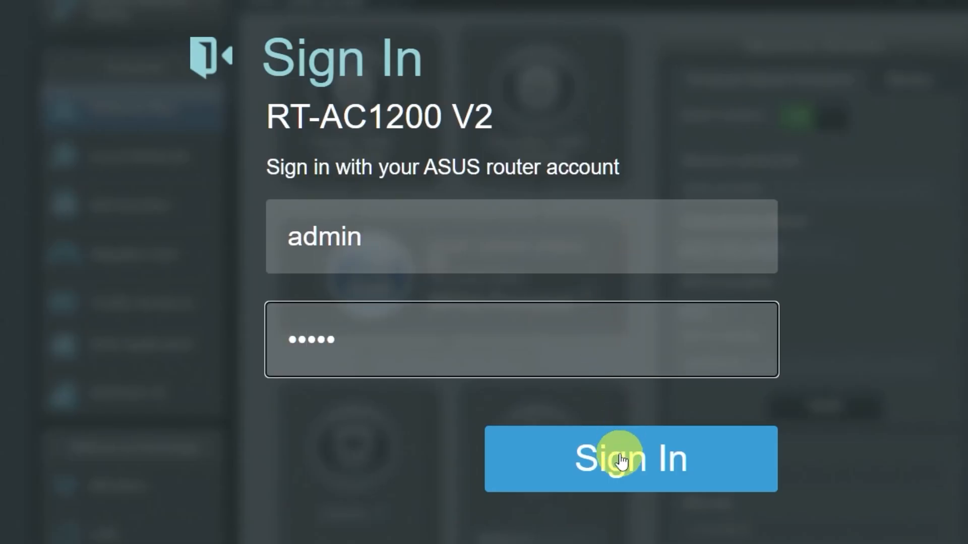
pyautogui.click(622, 458)
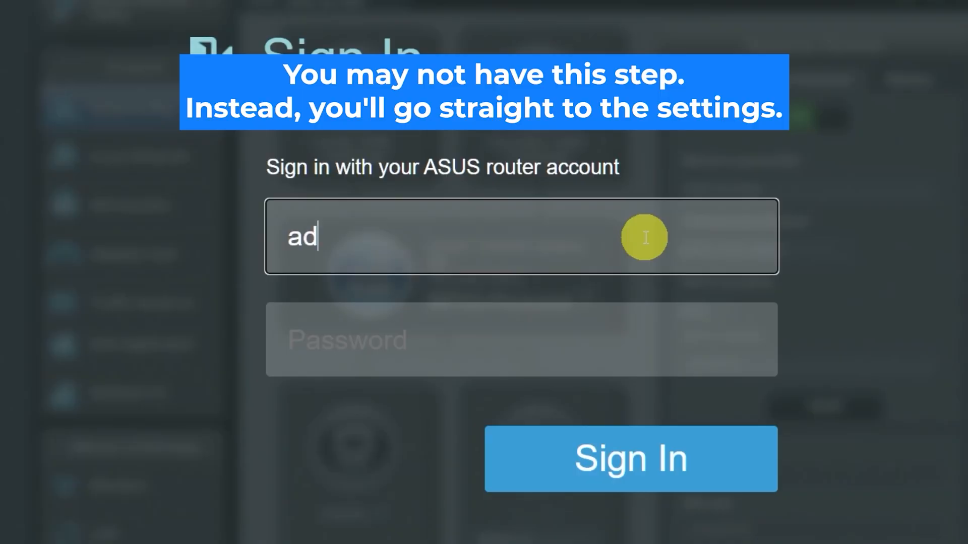
pyautogui.click(603, 344)
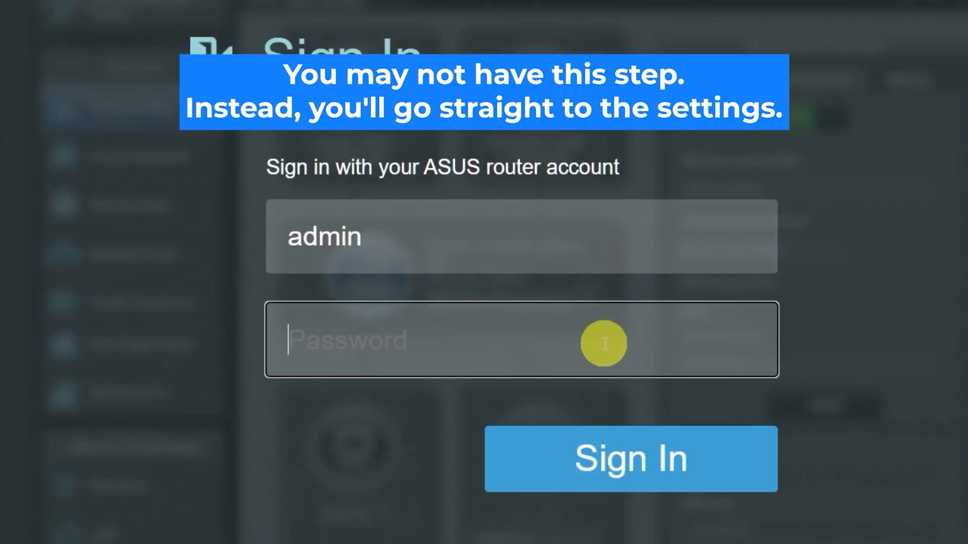
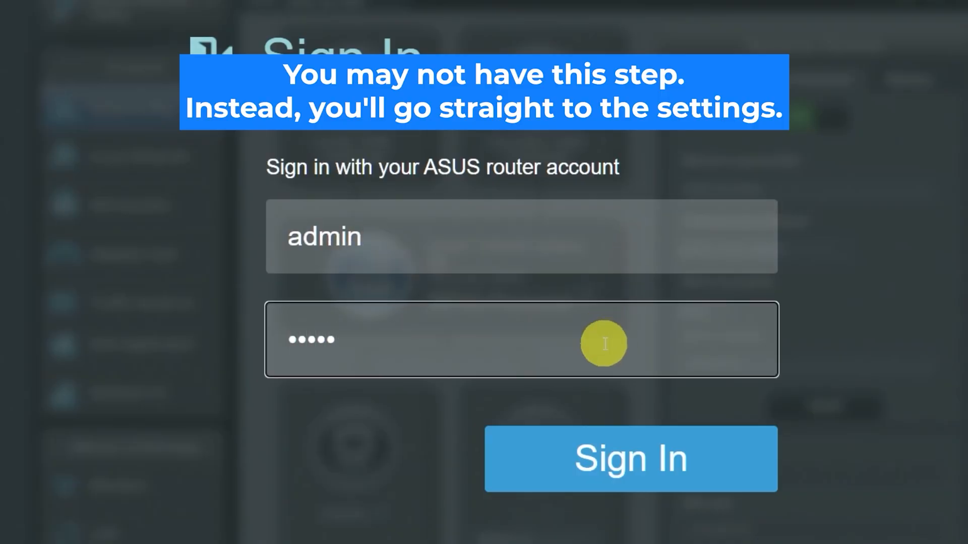
pyautogui.click(620, 456)
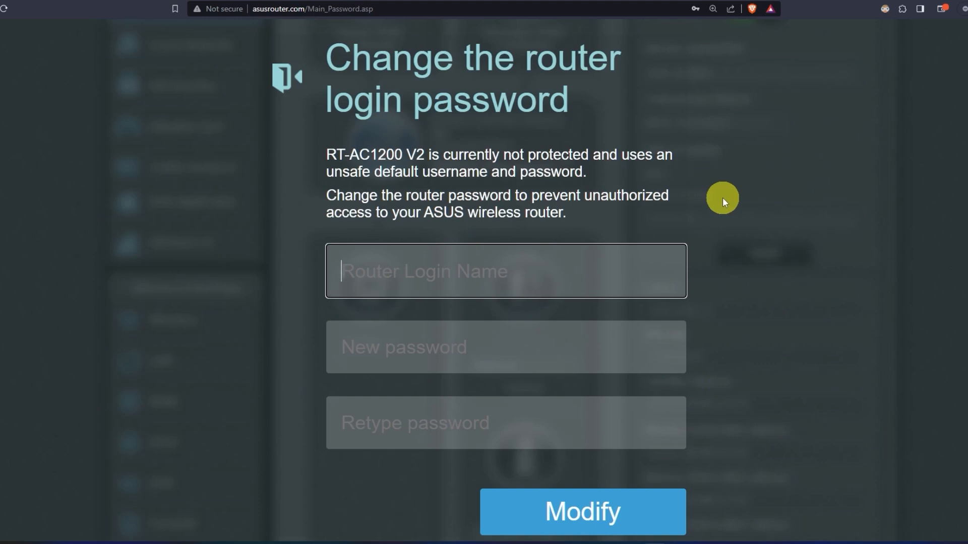
pyautogui.write('asus')
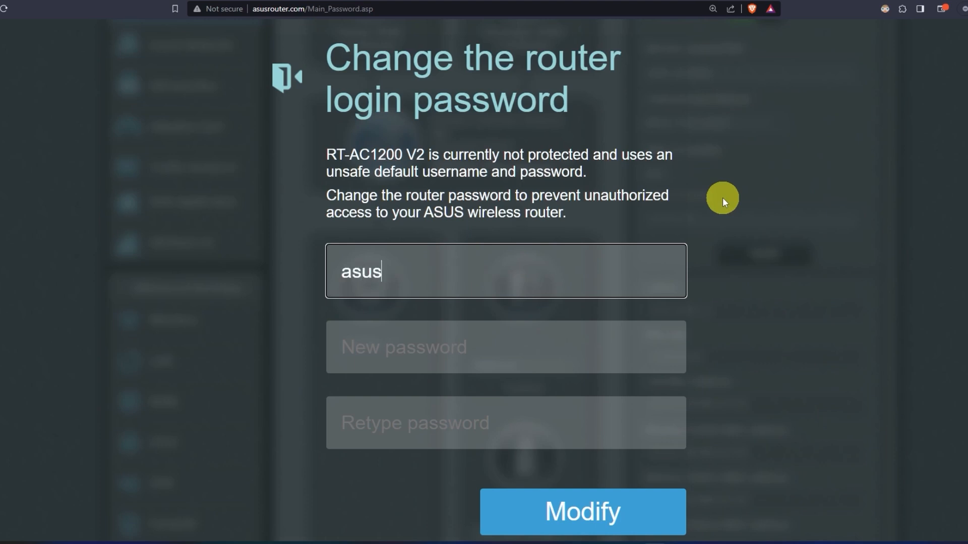
# - Set the router login name to asus with a new password entered twice, and submit via Modify
pyautogui.click(526, 345)
pyautogui.write('**********')
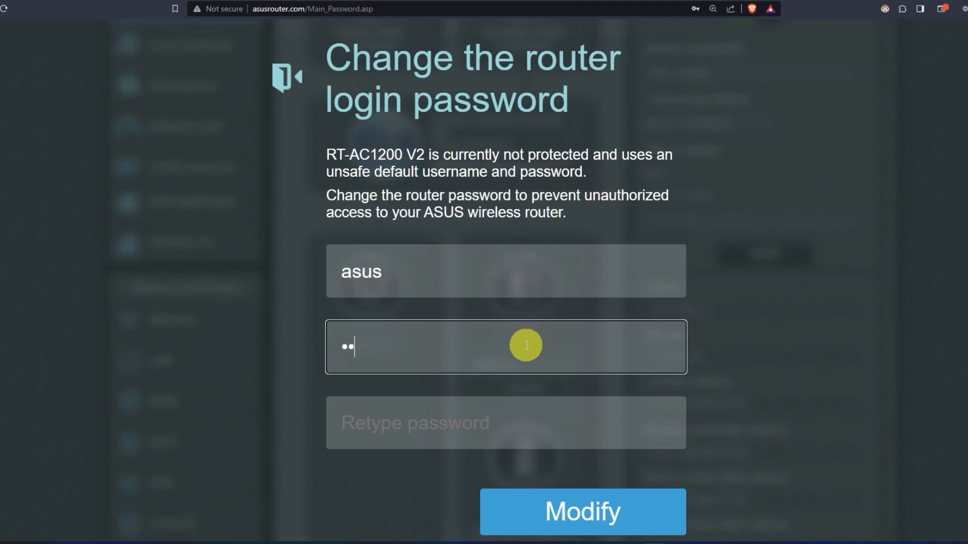
pyautogui.click(525, 421)
pyautogui.write('****')
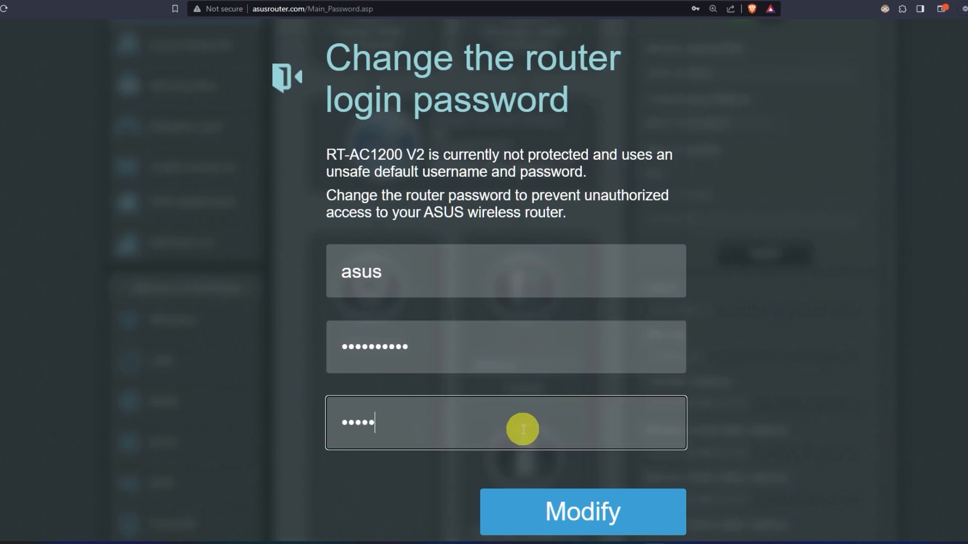
pyautogui.write('******')
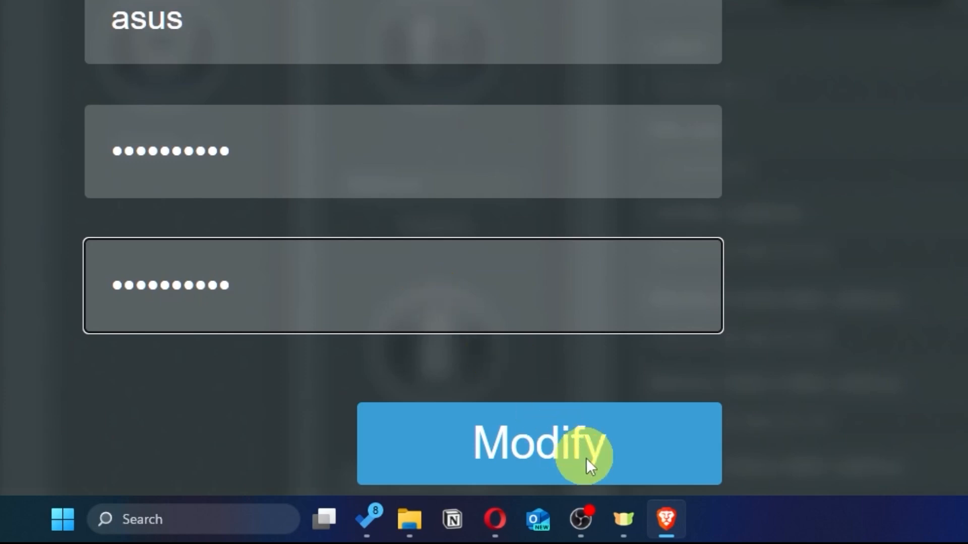
pyautogui.click(619, 454)
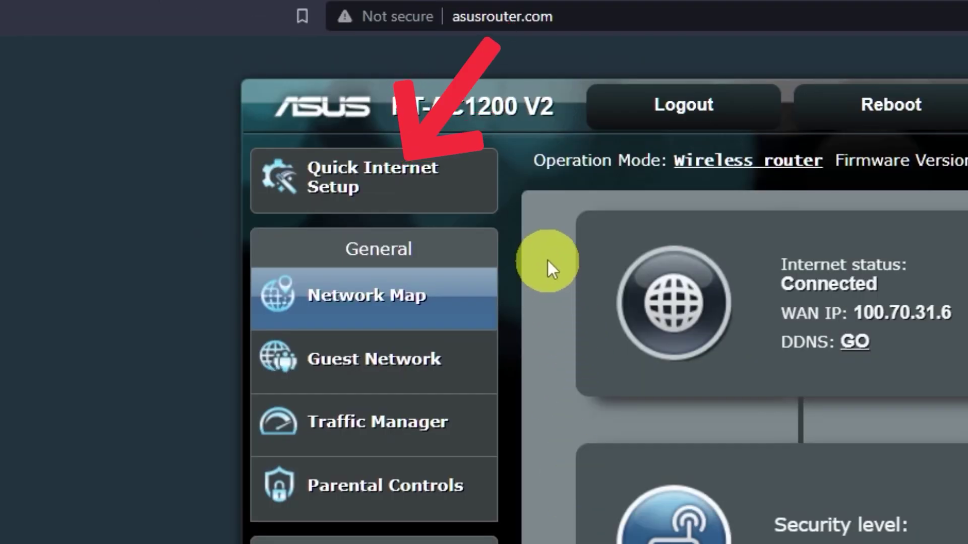
# - Launch Quick Internet Setup from the Network Map dashboard's left panel
pyautogui.click(426, 197)
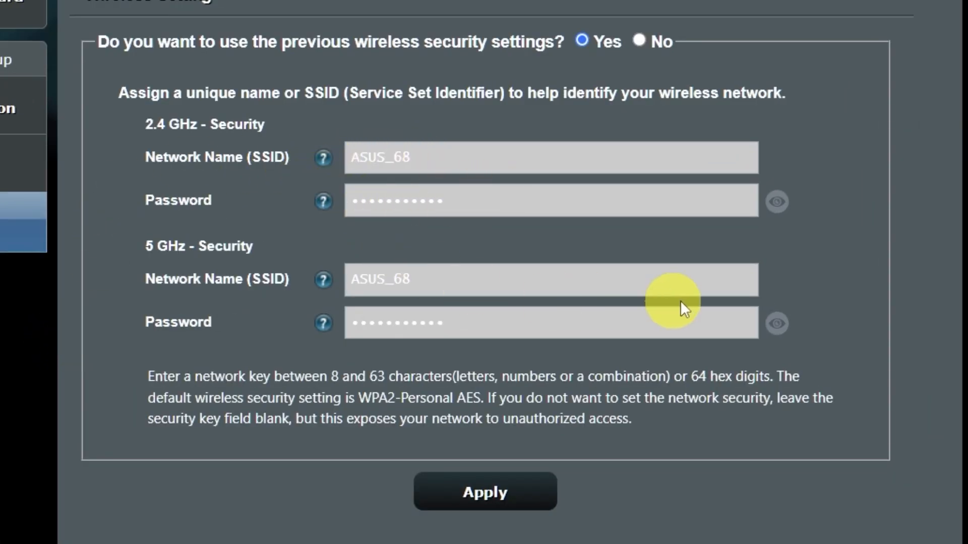
pyautogui.click(779, 323)
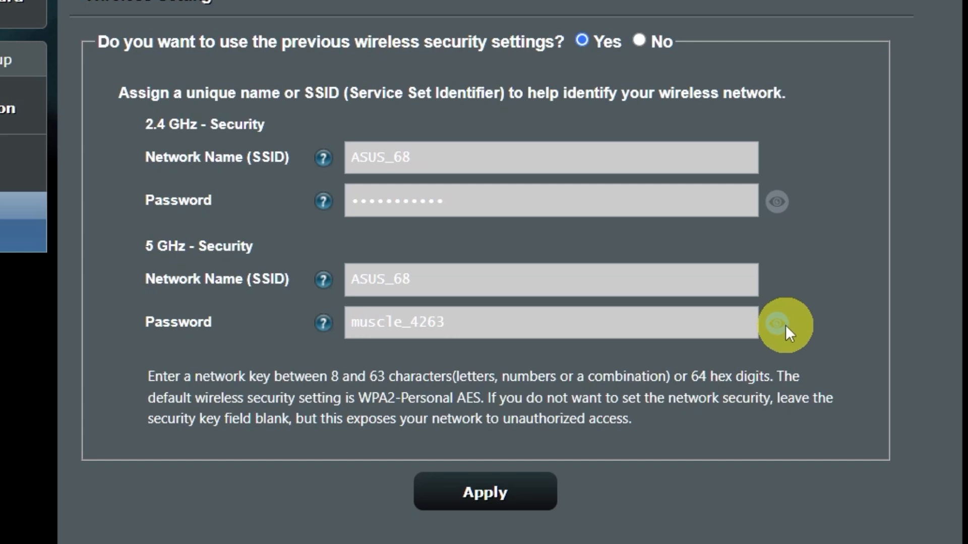
pyautogui.click(776, 201)
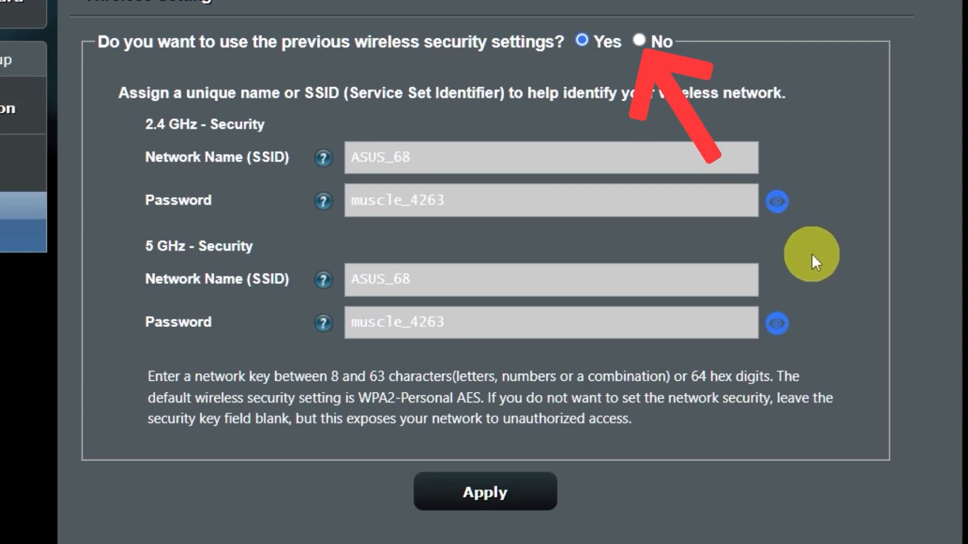
pyautogui.click(641, 41)
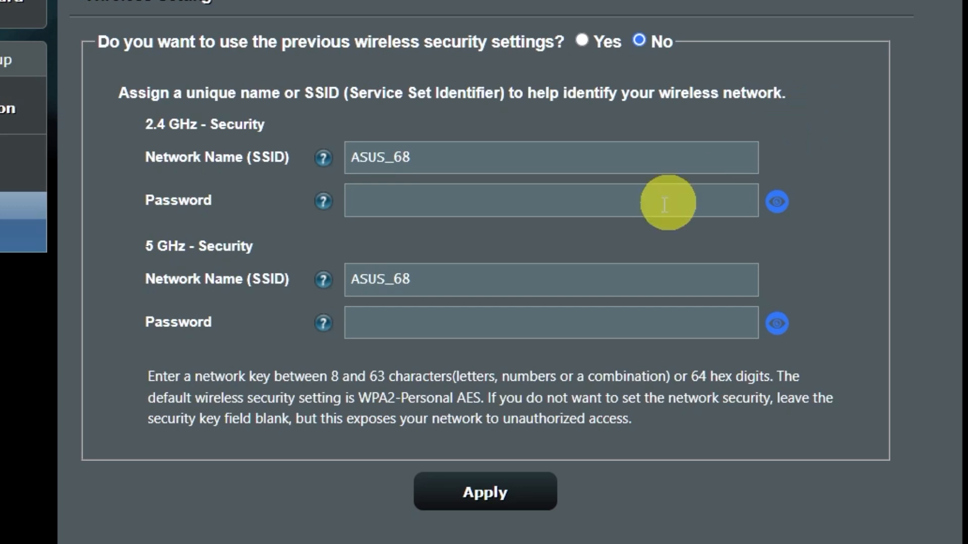
pyautogui.click(576, 203)
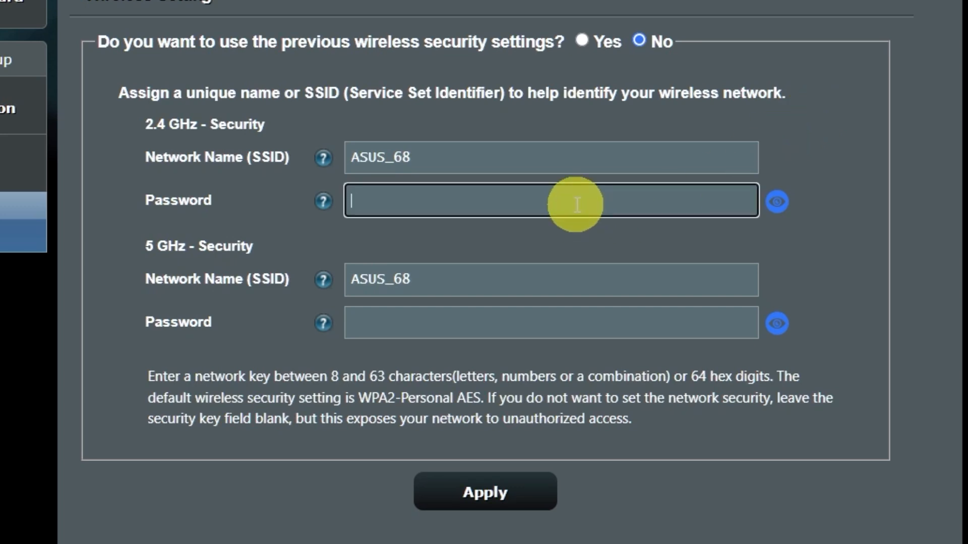
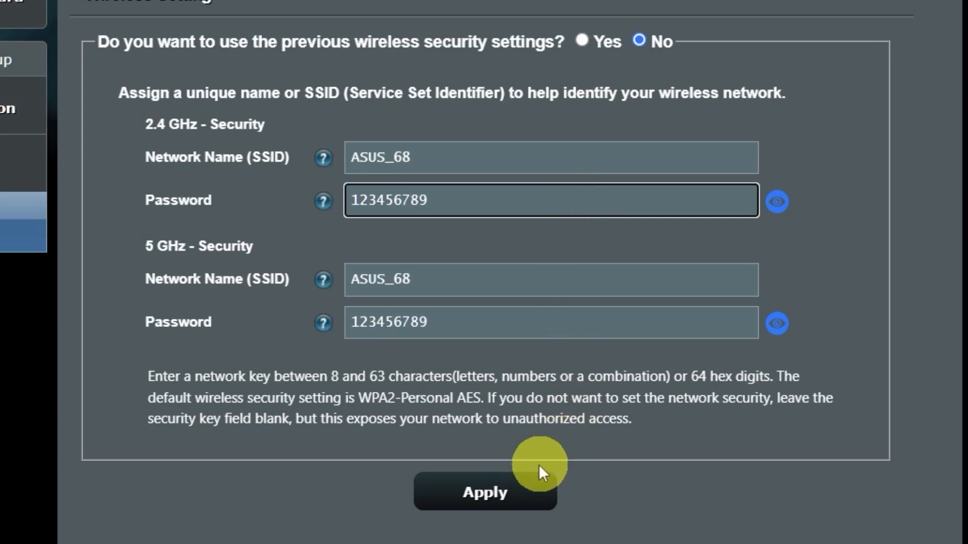
# - Apply the wireless settings, accept the weak-password warning and complete the wizard
pyautogui.click(499, 492)
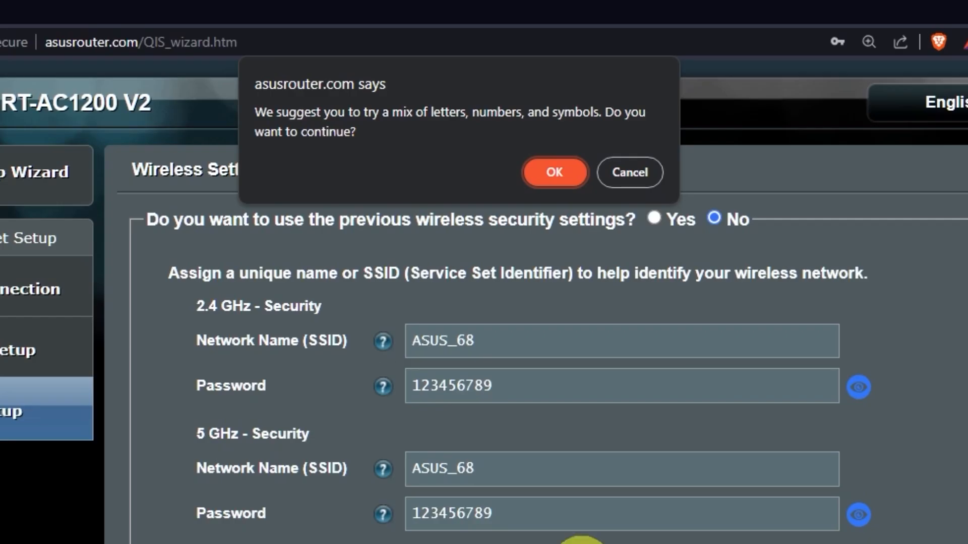
pyautogui.click(555, 177)
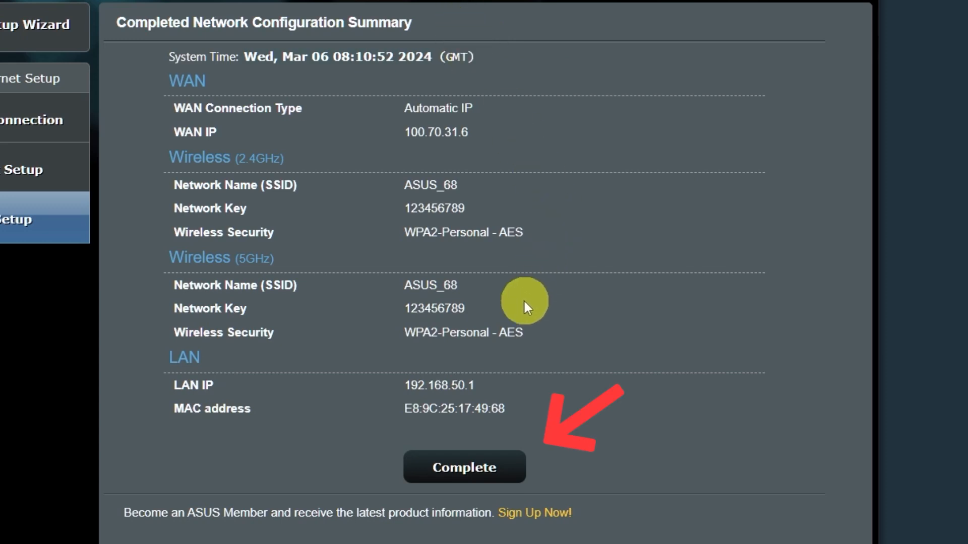
pyautogui.click(477, 467)
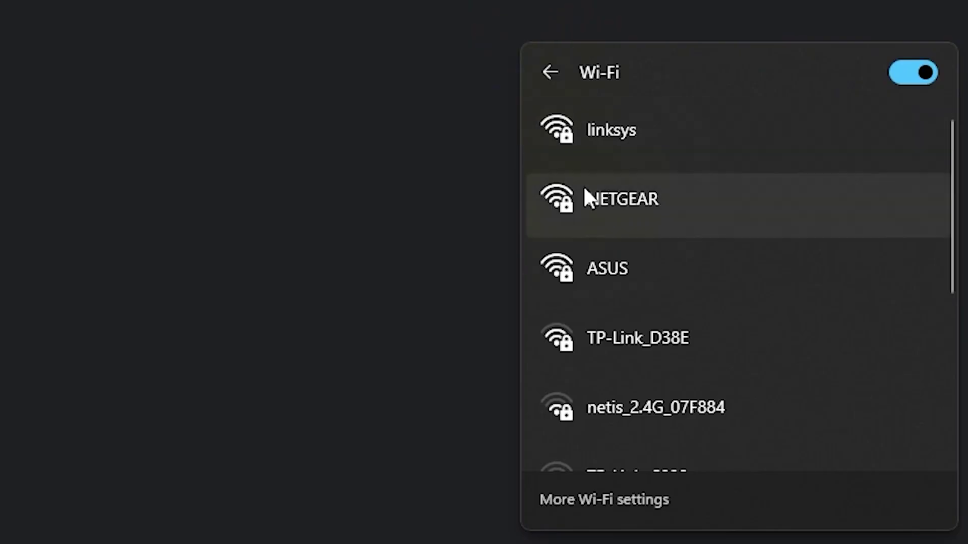
# - Connect the PC to the ASUS Wi-Fi network, submitting its security key
pyautogui.click(633, 264)
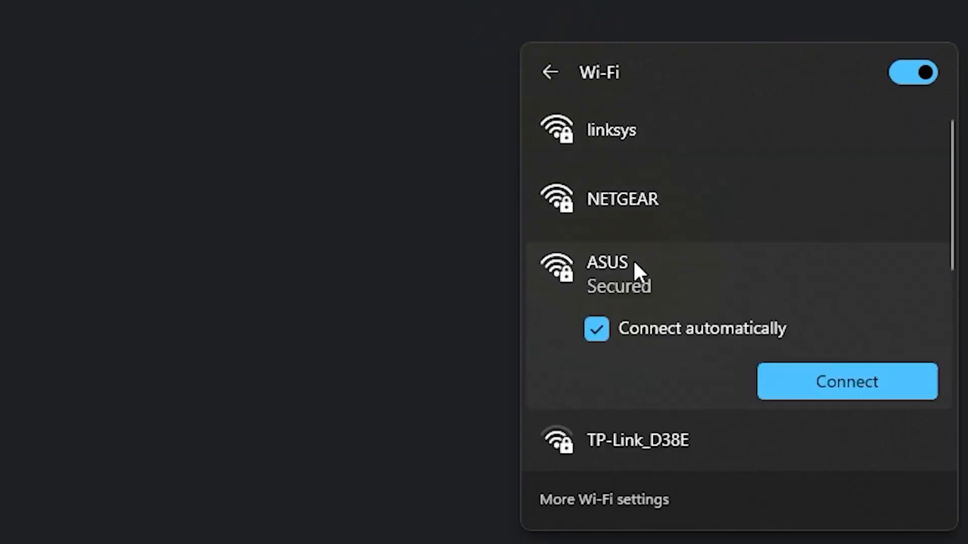
pyautogui.click(810, 381)
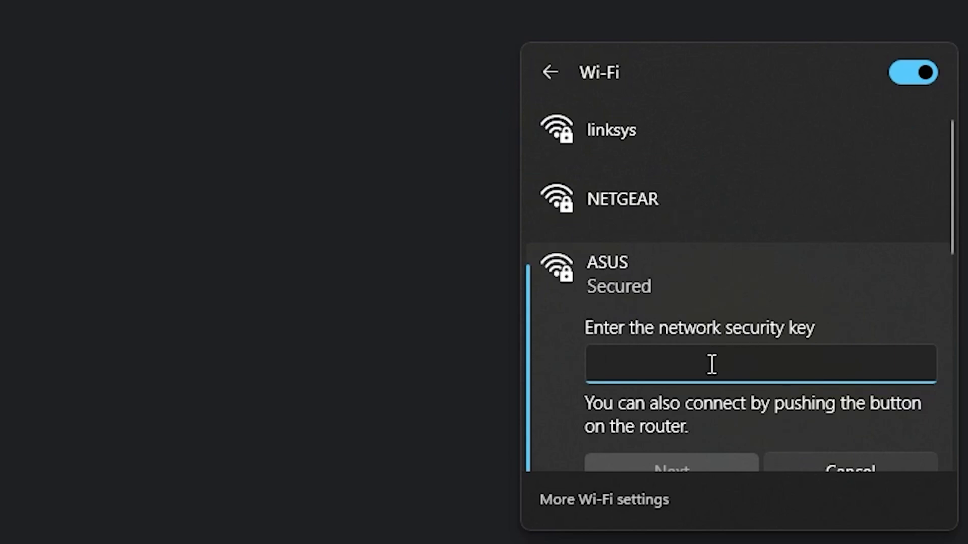
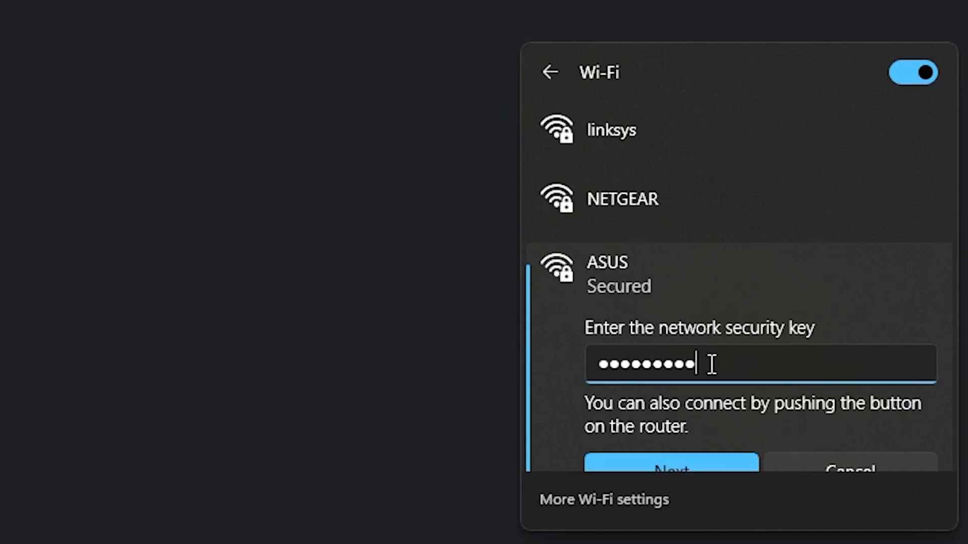
pyautogui.click(687, 454)
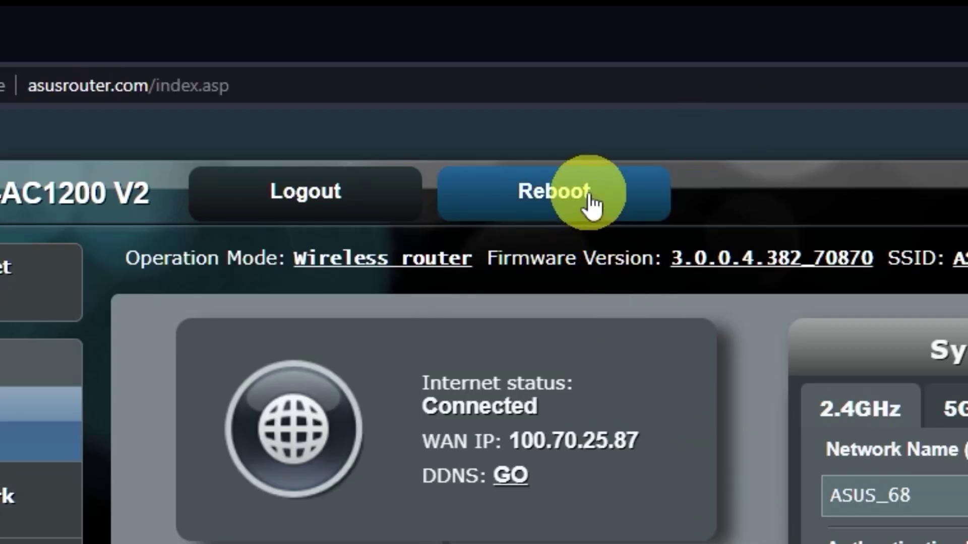
# - Reboot the router from the dashboard and confirm with OK
pyautogui.click(590, 198)
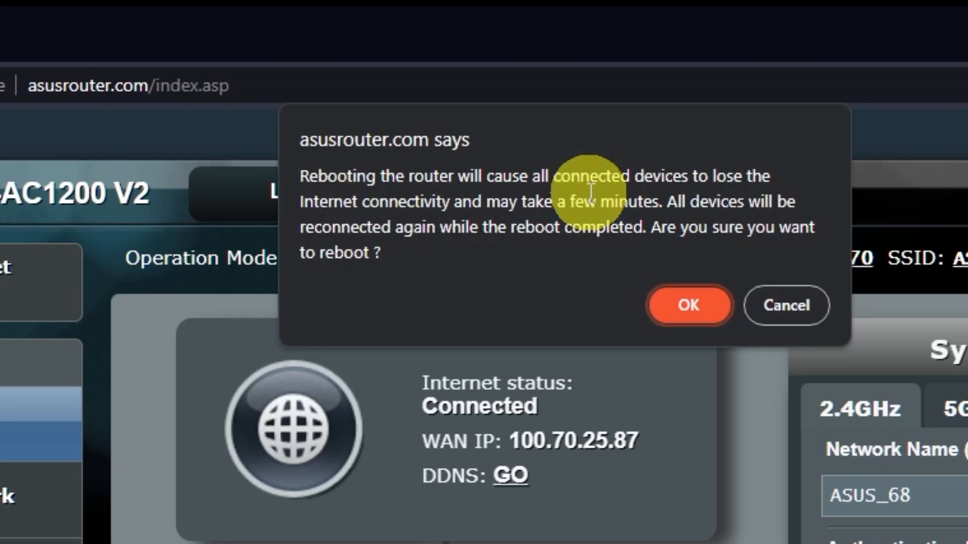
pyautogui.click(692, 308)
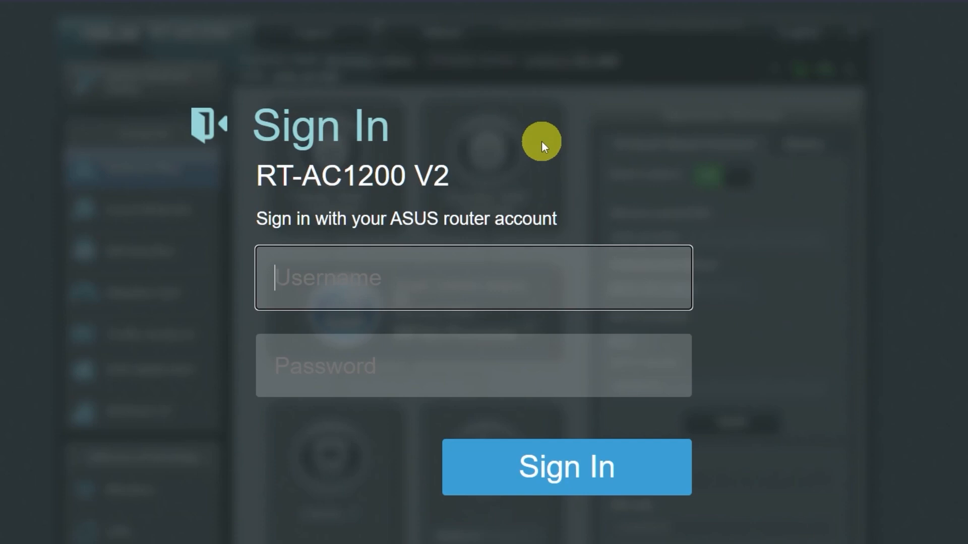
# - Run a quick 'gg' web search in a new Brave tab to verify internet access
pyautogui.hotkey('ctrl', 't')
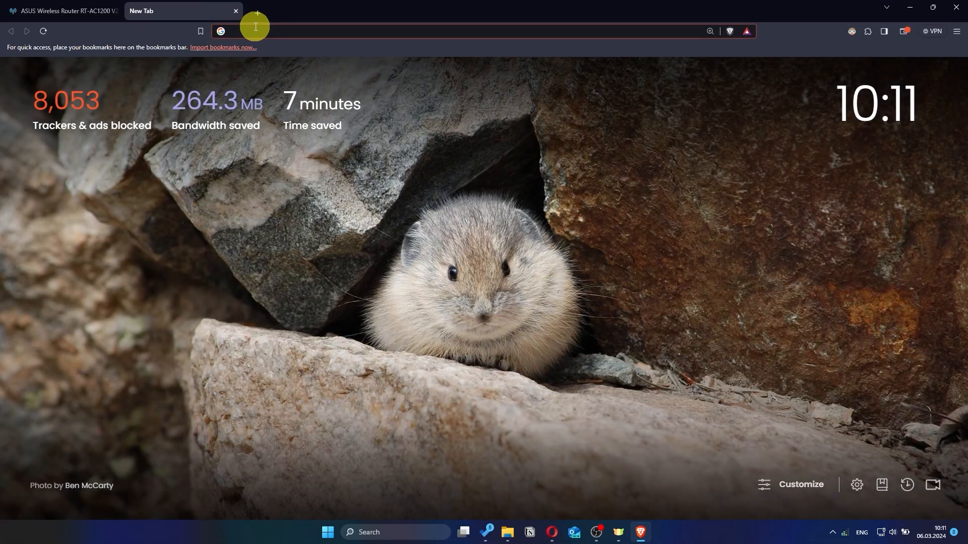
pyautogui.write('gg')
pyautogui.press('Return')
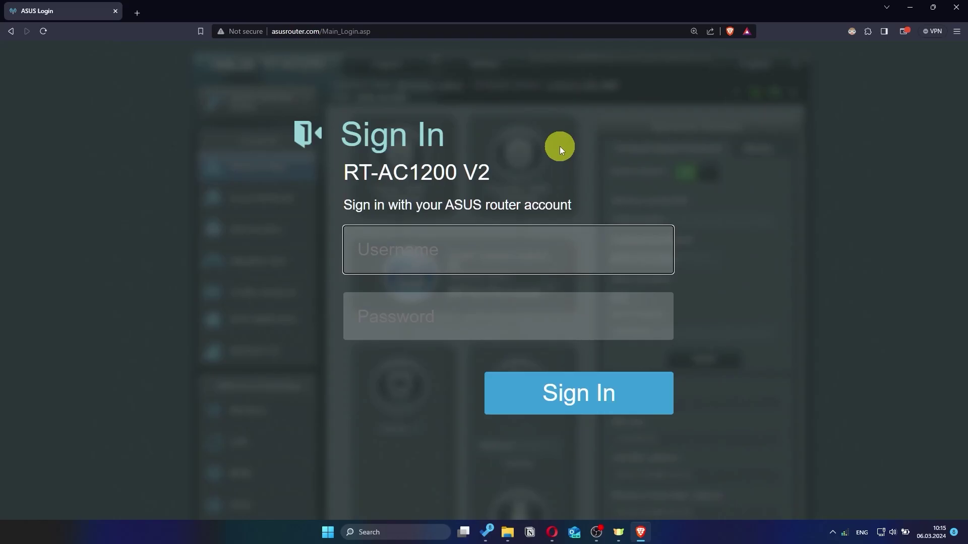
pyautogui.write('a')
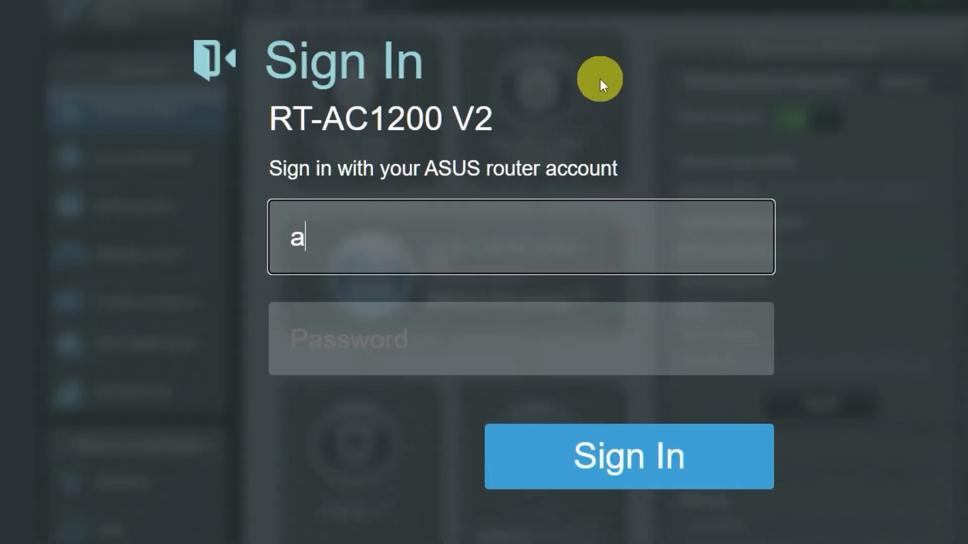
pyautogui.write('sus')
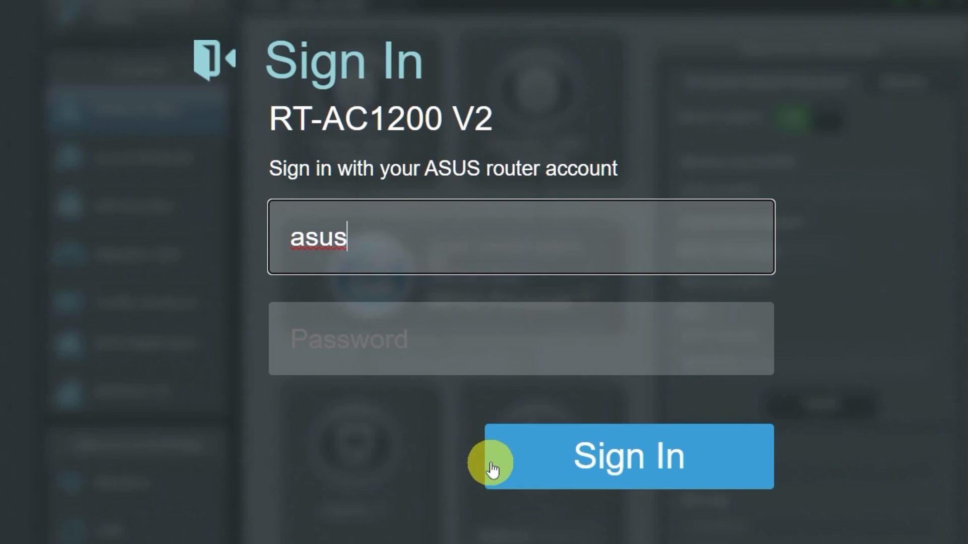
# - Sign in as asus with the new password, then go to the WAN Internet Connection settings
pyautogui.click(499, 339)
pyautogui.write('a')
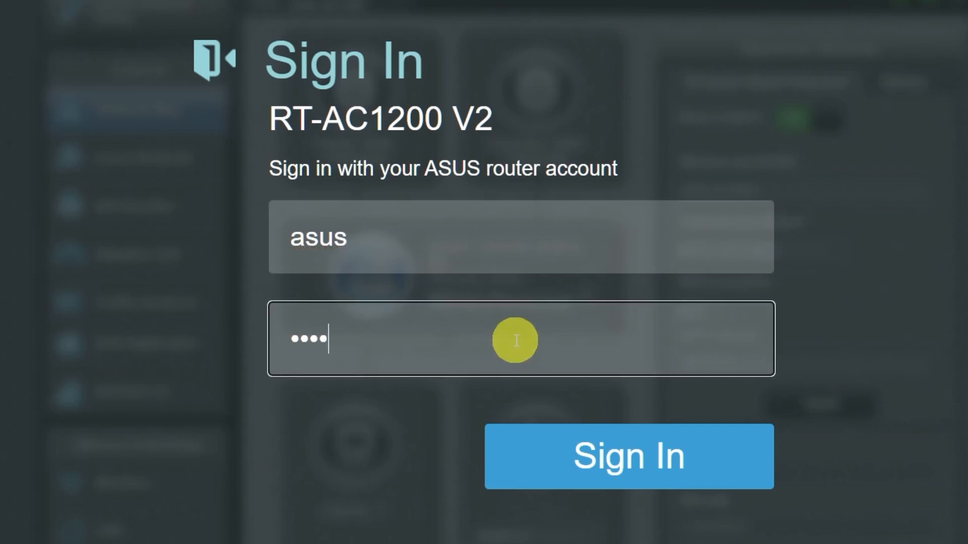
pyautogui.click(611, 457)
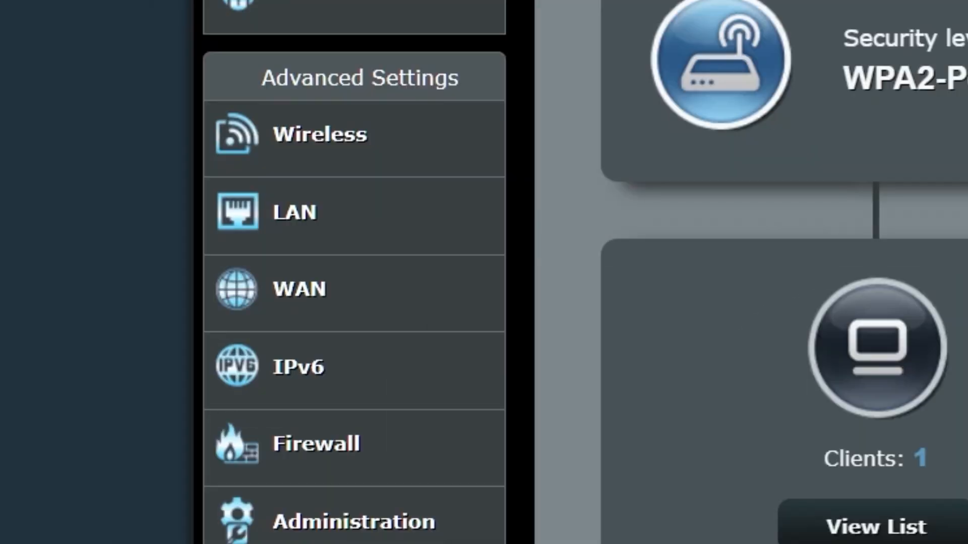
pyautogui.click(397, 290)
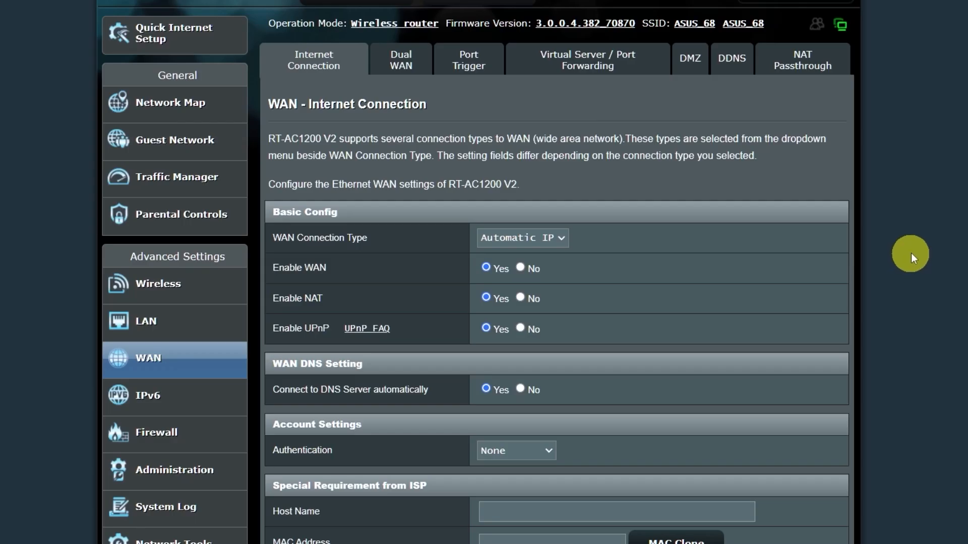
pyautogui.scroll(-1, 911, 253)
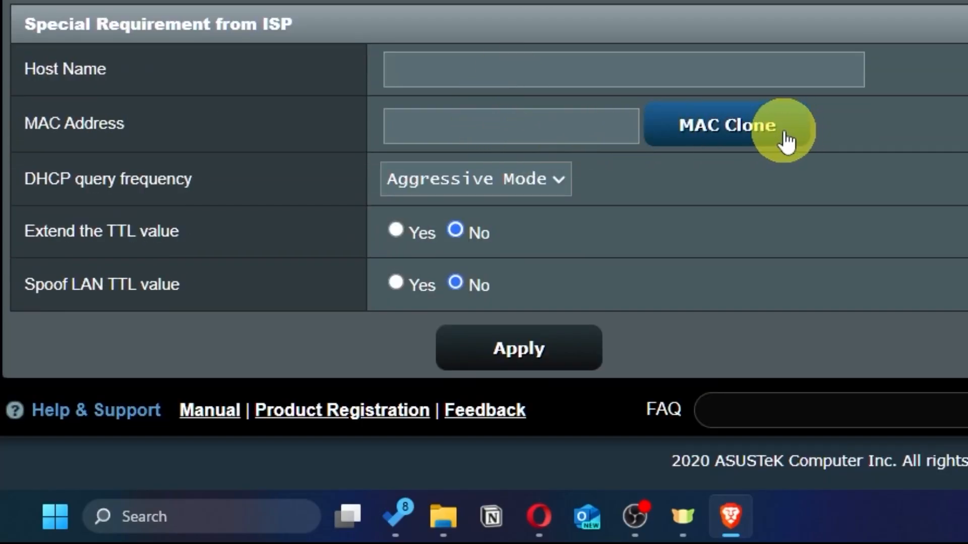
# - Use MAC Clone to copy this computer's MAC address into the WAN settings and apply
pyautogui.click(786, 135)
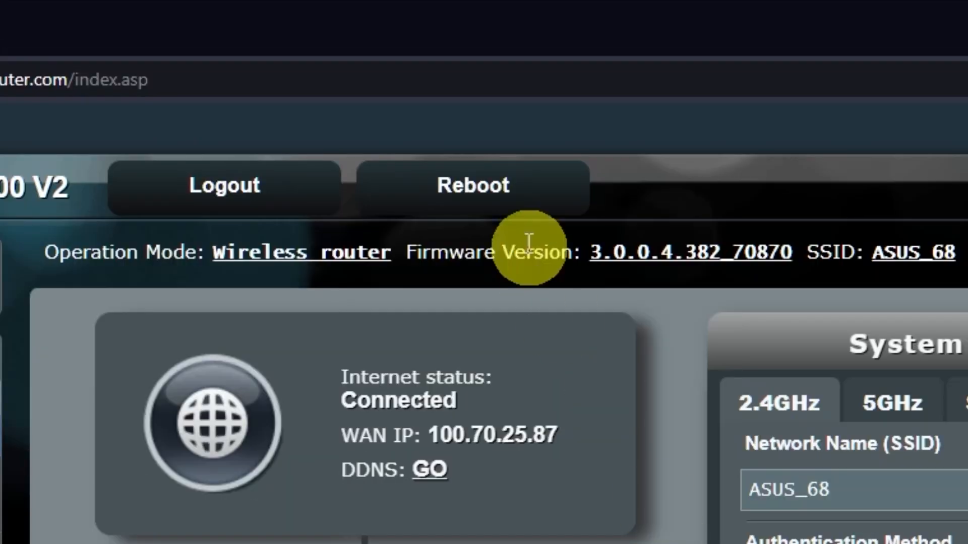
# - Reboot the router again and confirm so the cloned MAC takes effect
pyautogui.click(506, 188)
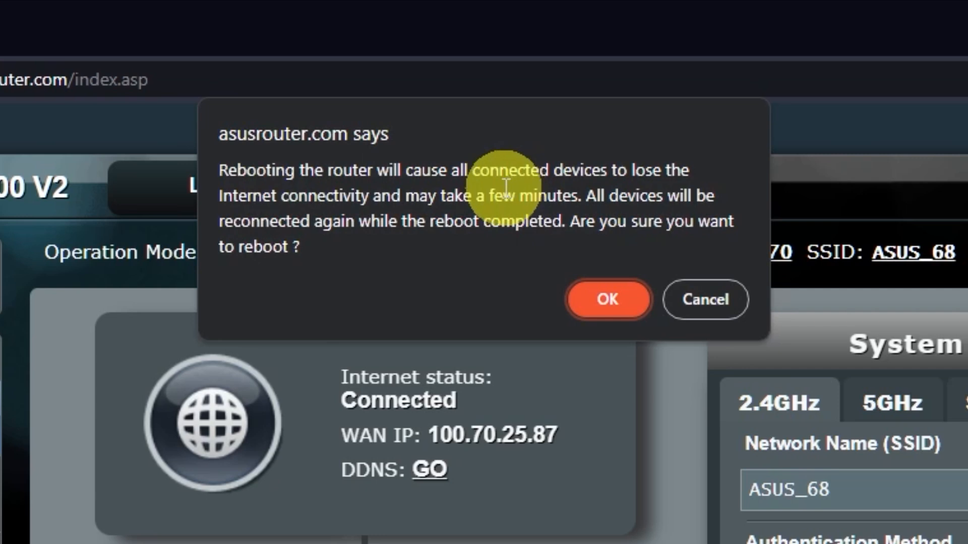
pyautogui.click(612, 303)
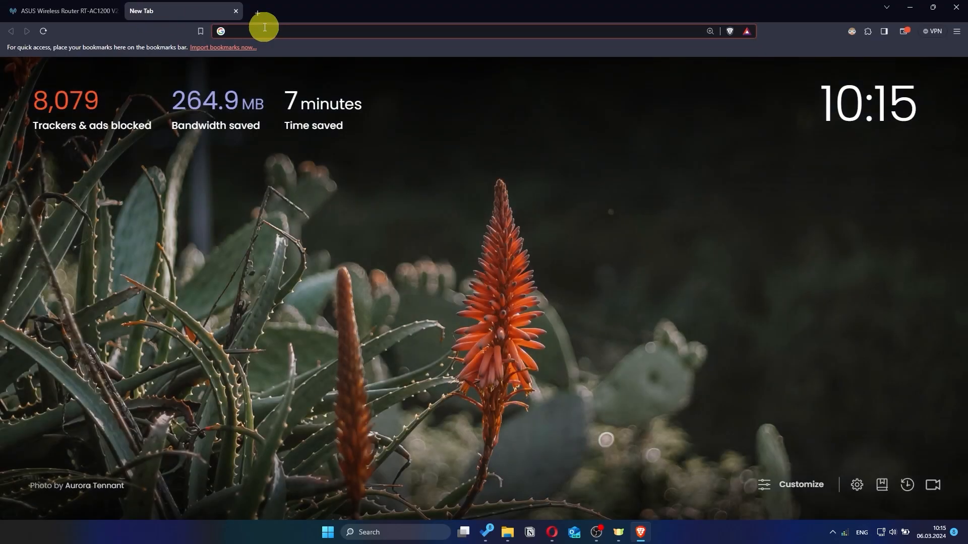
pyautogui.write('gg')
# - Run a Google search for 'gg' to confirm internet access, then return to the router dashboard
pyautogui.press('Return')
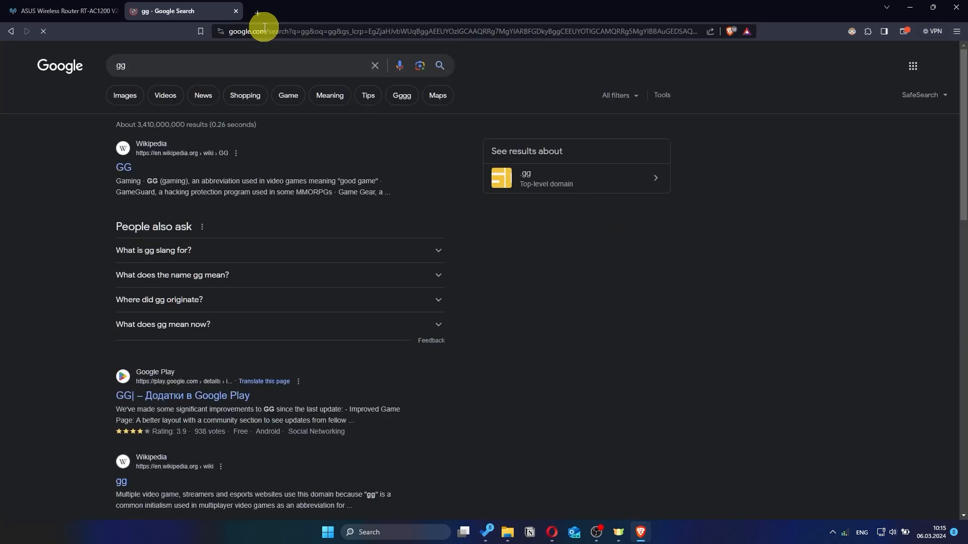